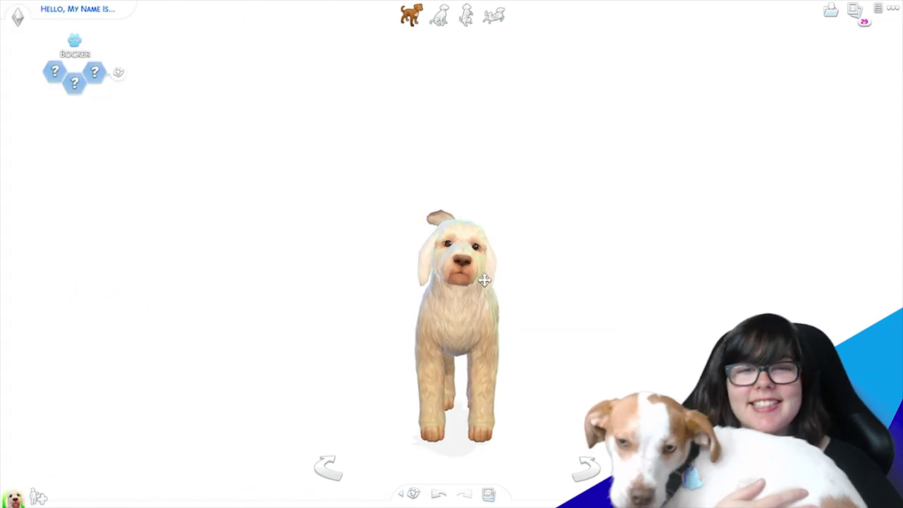
Browse the dog breeds and apply the Brittany breed to the pet.
{"action": "scroll", "coordinate": [829, 162], "scroll_direction": "up", "scroll_amount": 2}
{"action": "scroll", "coordinate": [830, 162], "scroll_direction": "down", "scroll_amount": 2}
{"action": "left_click", "coordinate": [533, 139]}
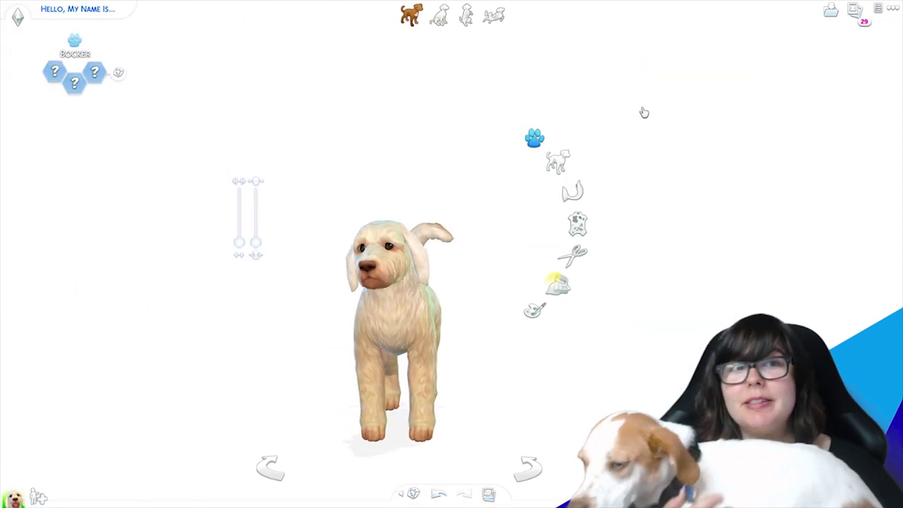
{"action": "scroll", "coordinate": [666, 272], "scroll_direction": "down", "scroll_amount": 5}
{"action": "left_click", "coordinate": [716, 291]}
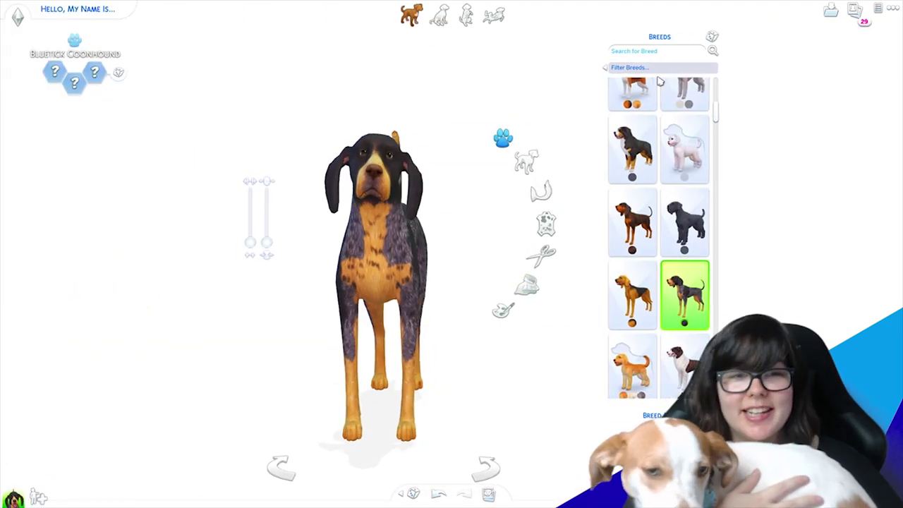
{"action": "left_click", "coordinate": [634, 229]}
{"action": "scroll", "coordinate": [638, 296], "scroll_direction": "down", "scroll_amount": 3}
{"action": "left_click", "coordinate": [680, 301]}
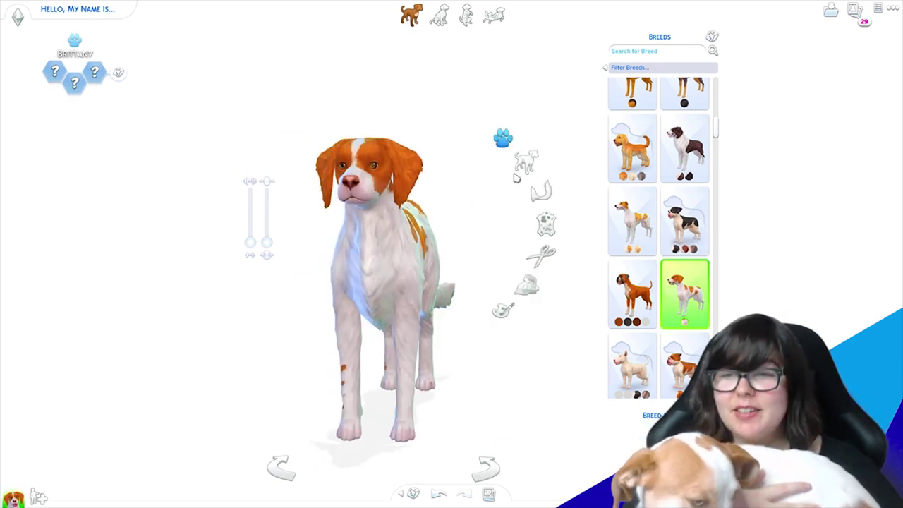
Give the dog the long, upward-curving tail.
{"action": "left_click", "coordinate": [525, 161]}
{"action": "left_click", "coordinate": [558, 165]}
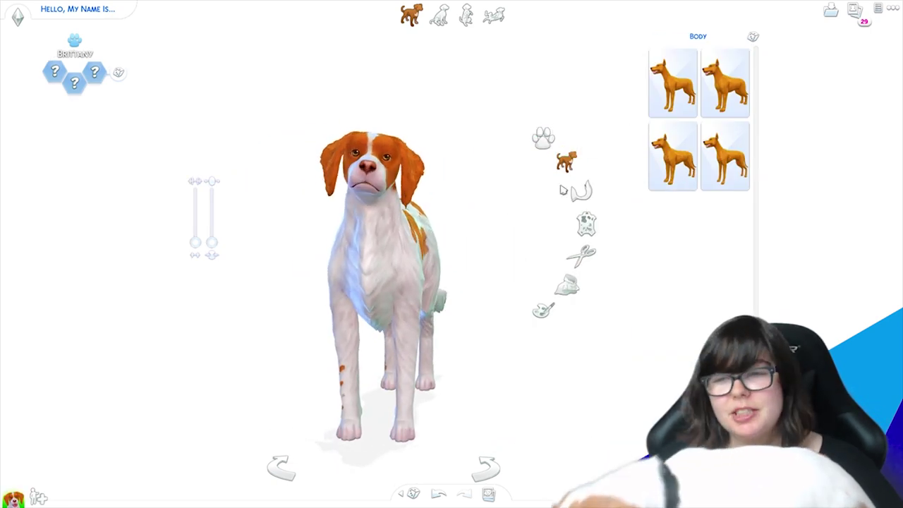
{"action": "left_click_drag", "start_coordinate": [494, 197], "coordinate": [216, 238]}
{"action": "left_click", "coordinate": [449, 260]}
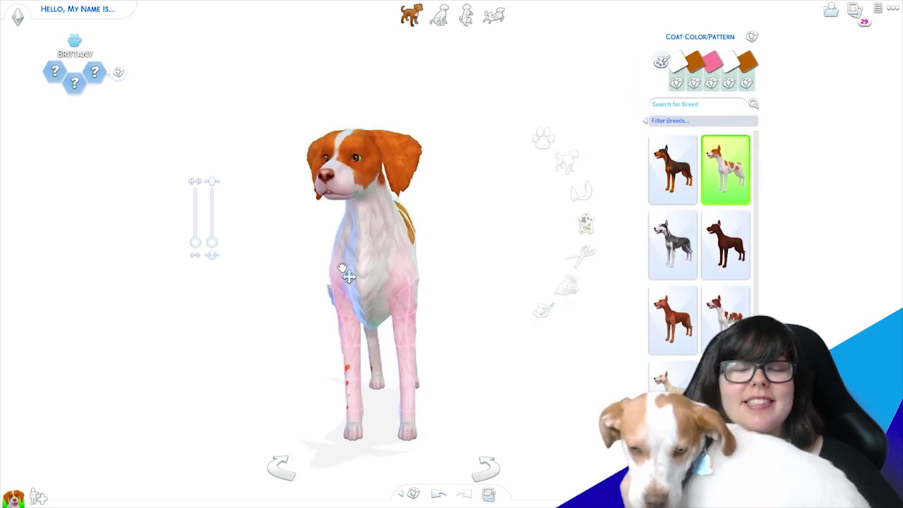
{"action": "left_click", "coordinate": [581, 191]}
{"action": "left_click", "coordinate": [672, 233]}
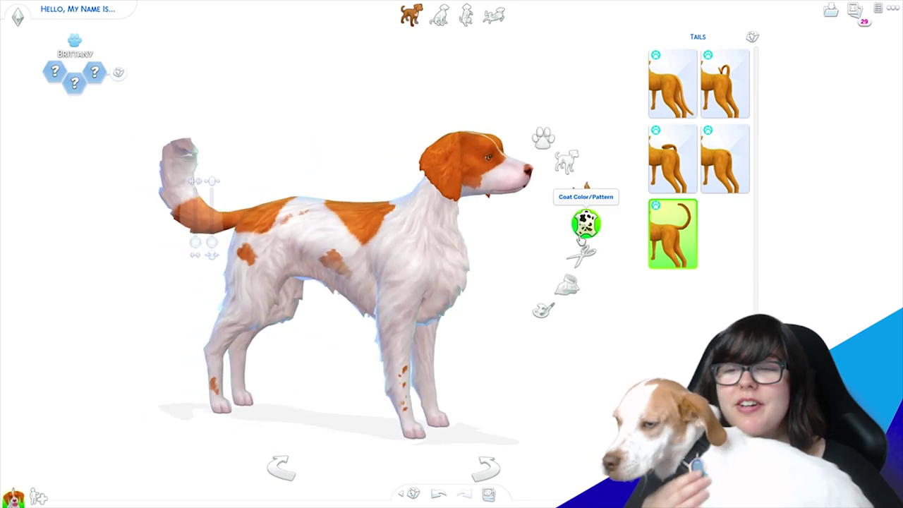
Replace the dog's shaggy fur with a shorter, smoother fur style.
{"action": "left_click", "coordinate": [585, 224]}
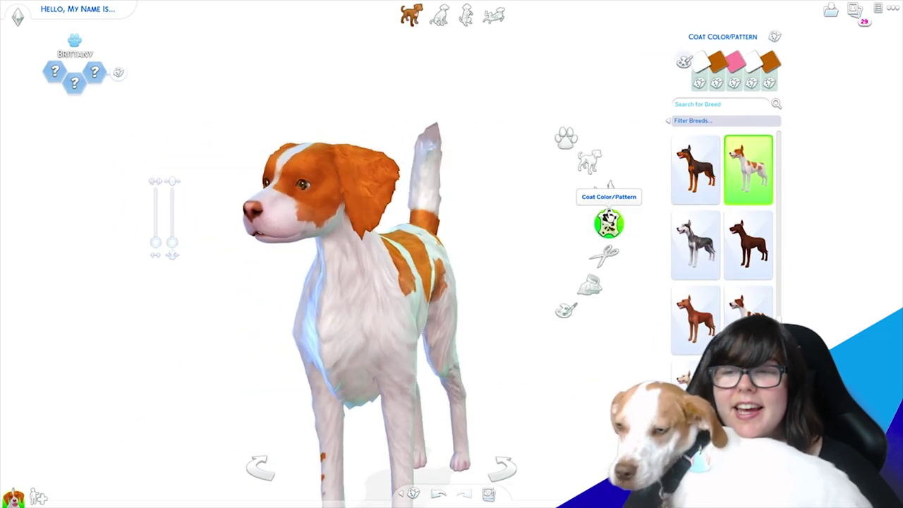
{"action": "left_click", "coordinate": [604, 255]}
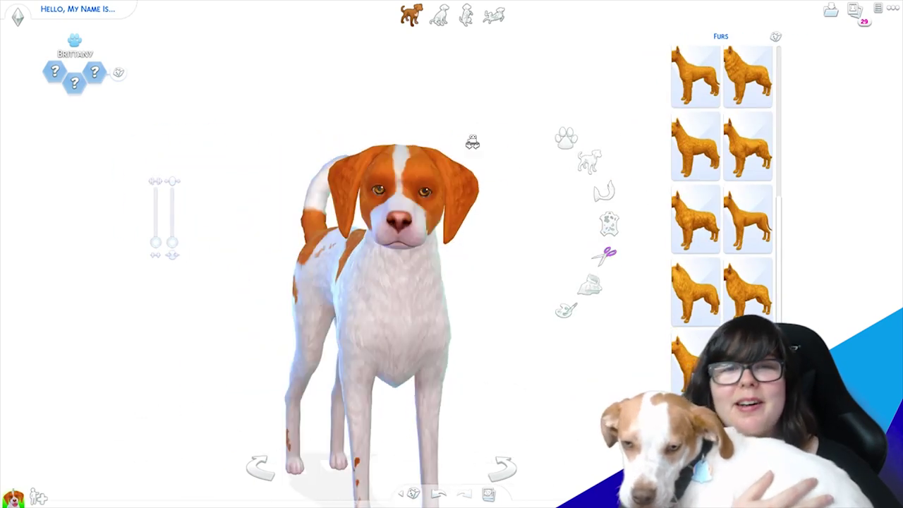
{"action": "left_click_drag", "start_coordinate": [473, 141], "coordinate": [418, 181]}
{"action": "left_click", "coordinate": [418, 181]}
{"action": "left_click", "coordinate": [642, 286]}
{"action": "left_click", "coordinate": [637, 39]}
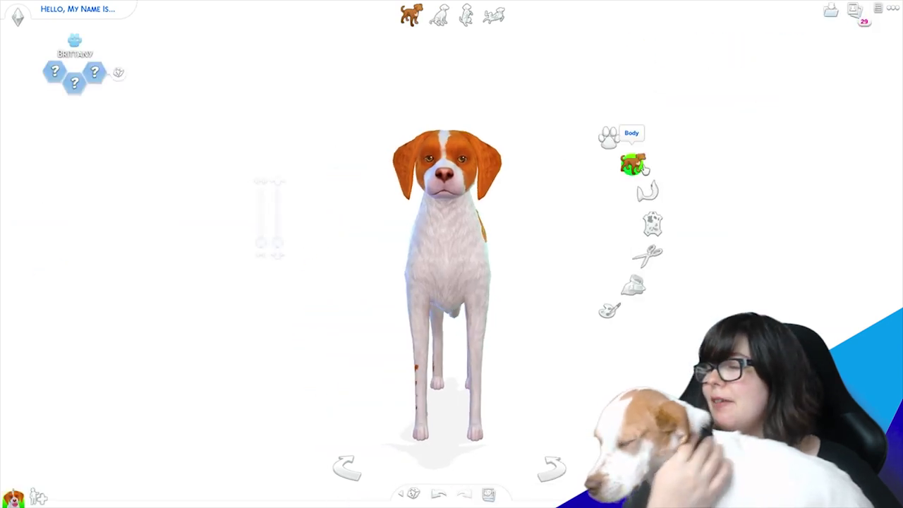
Apply a solid coat pattern to the dog and recolour its coat layers white.
{"action": "left_click", "coordinate": [653, 224]}
{"action": "scroll", "coordinate": [672, 301], "scroll_direction": "down", "scroll_amount": 10}
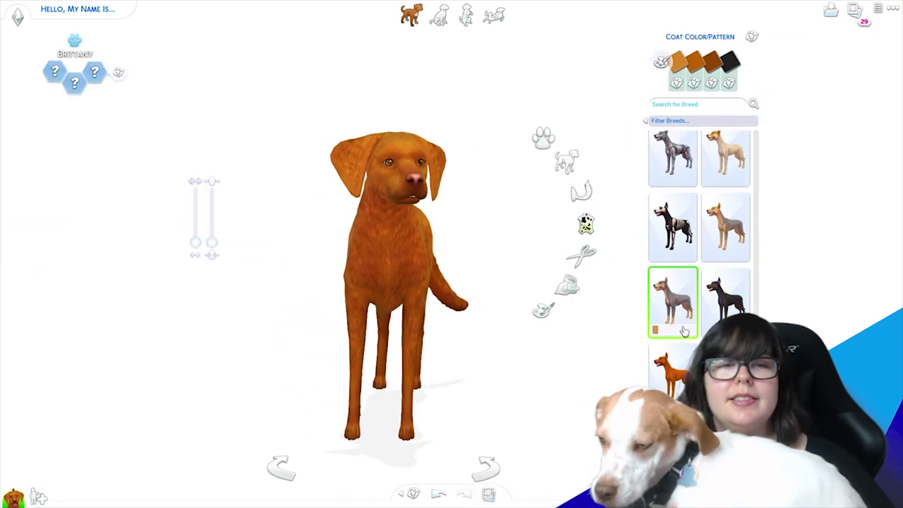
{"action": "left_click", "coordinate": [678, 65]}
{"action": "left_click_drag", "start_coordinate": [416, 134], "coordinate": [288, 199]}
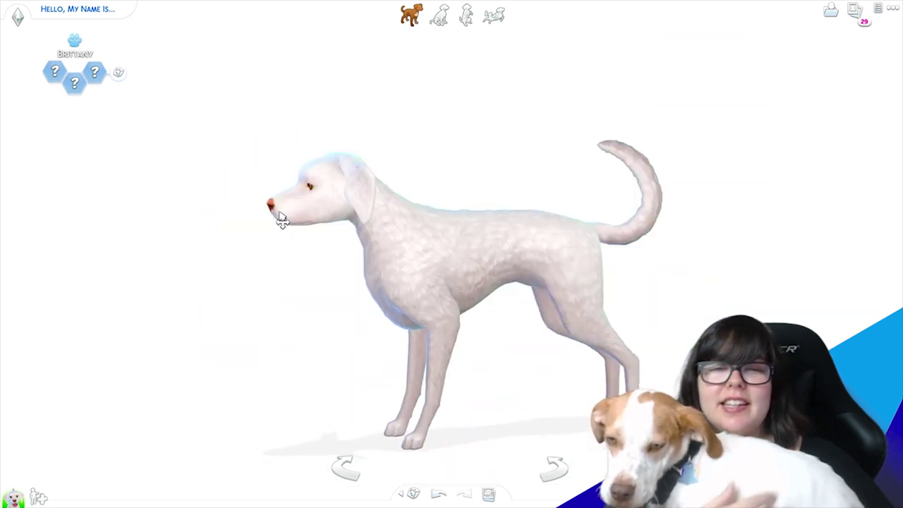
{"action": "left_click", "coordinate": [281, 219]}
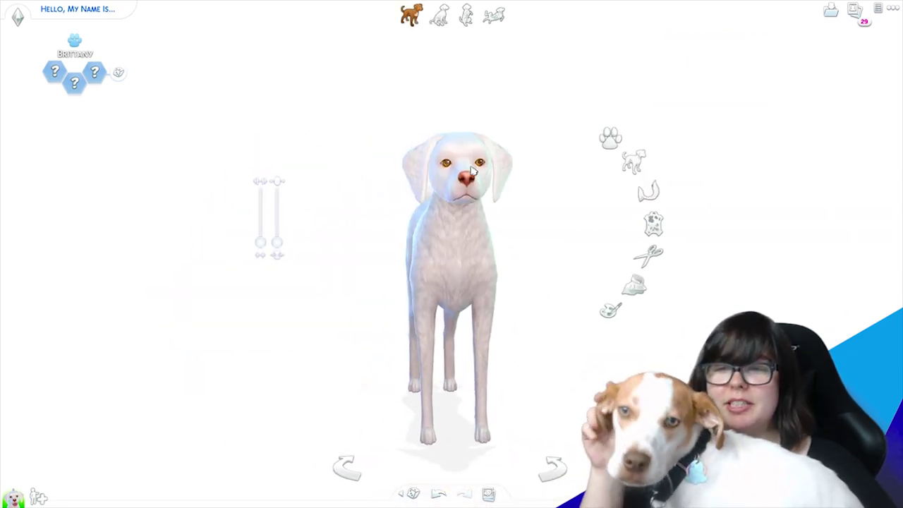
Compare ear shapes on the dog's head and keep the short, folded-over ears.
{"action": "left_click", "coordinate": [518, 296]}
{"action": "left_click", "coordinate": [729, 239]}
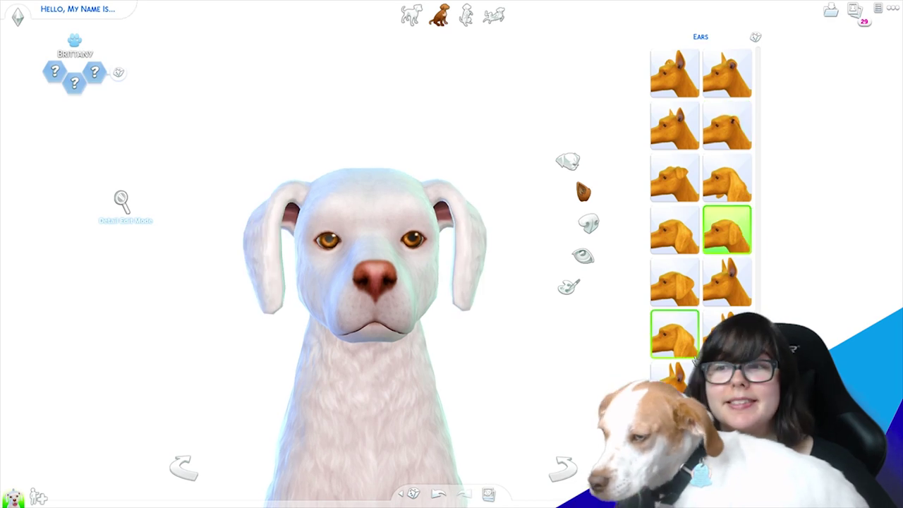
{"action": "left_click", "coordinate": [727, 73]}
{"action": "left_click", "coordinate": [726, 125]}
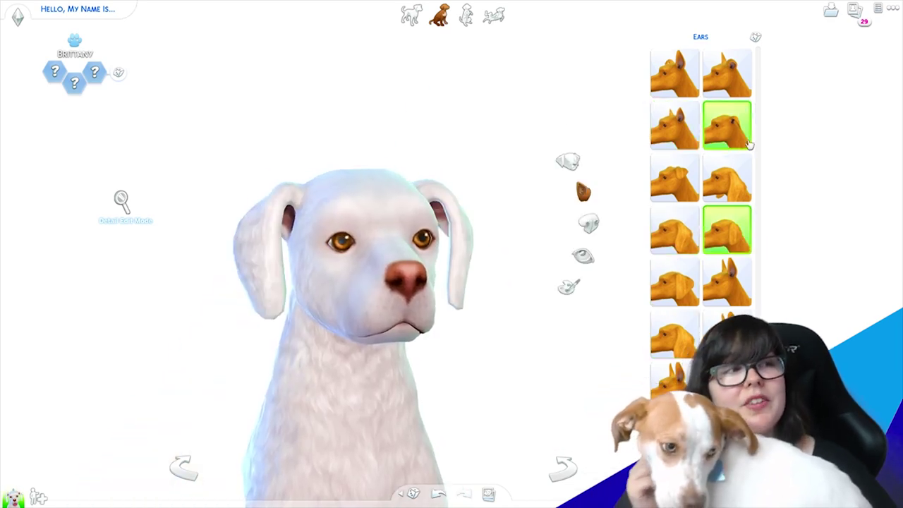
{"action": "left_click", "coordinate": [726, 229]}
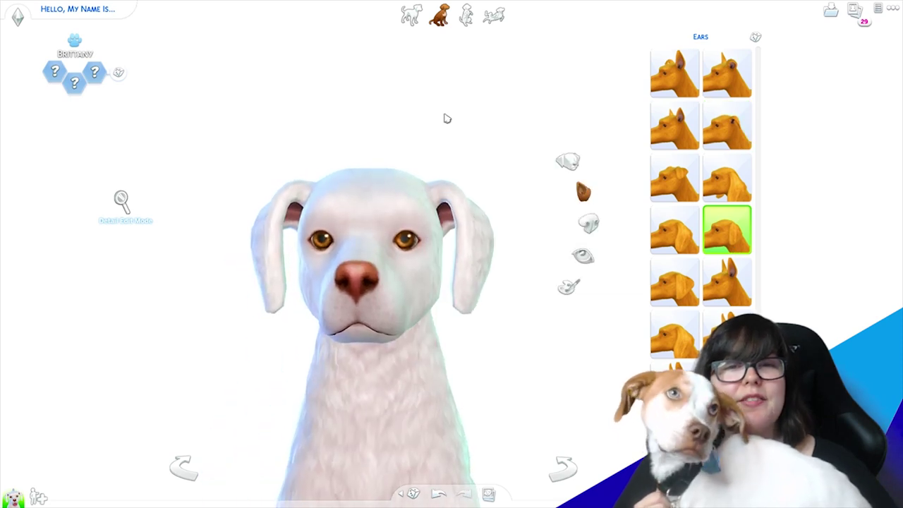
{"action": "key", "text": "ctrl+z"}
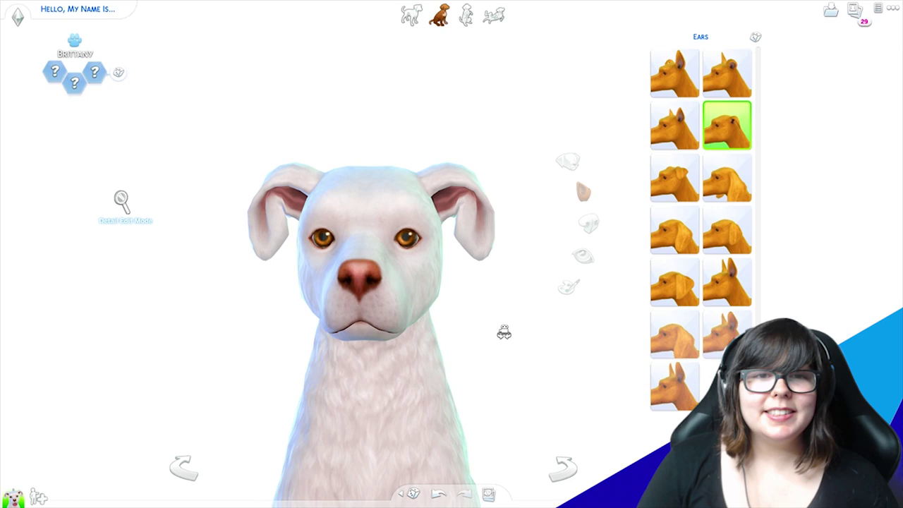
Set both of the dog's eyes to yellow with Match Eye Colors enabled.
{"action": "left_click", "coordinate": [582, 255]}
{"action": "left_click", "coordinate": [679, 75]}
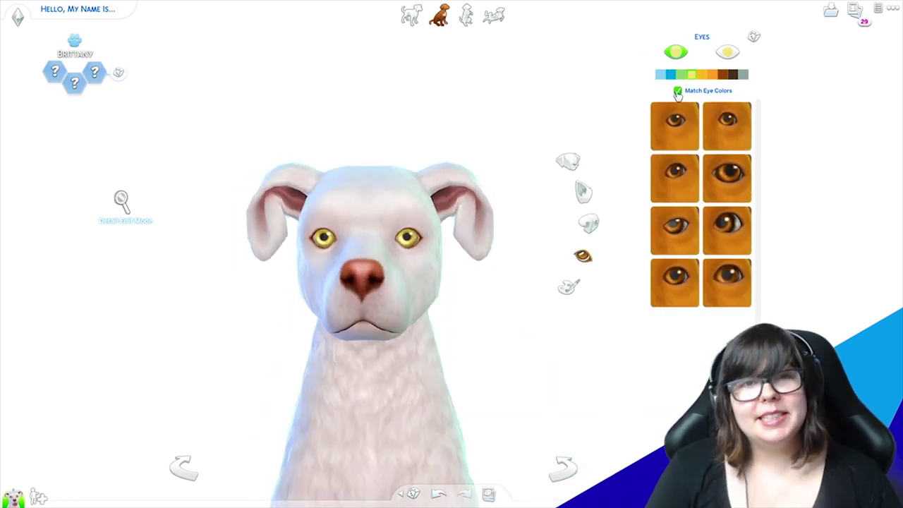
{"action": "left_click", "coordinate": [744, 77]}
{"action": "left_click", "coordinate": [690, 77]}
{"action": "left_click_drag", "start_coordinate": [402, 159], "coordinate": [533, 417]}
Sculpt the dog's muzzle and mouth, checking the head from the front and both sides.
{"action": "left_click", "coordinate": [370, 249]}
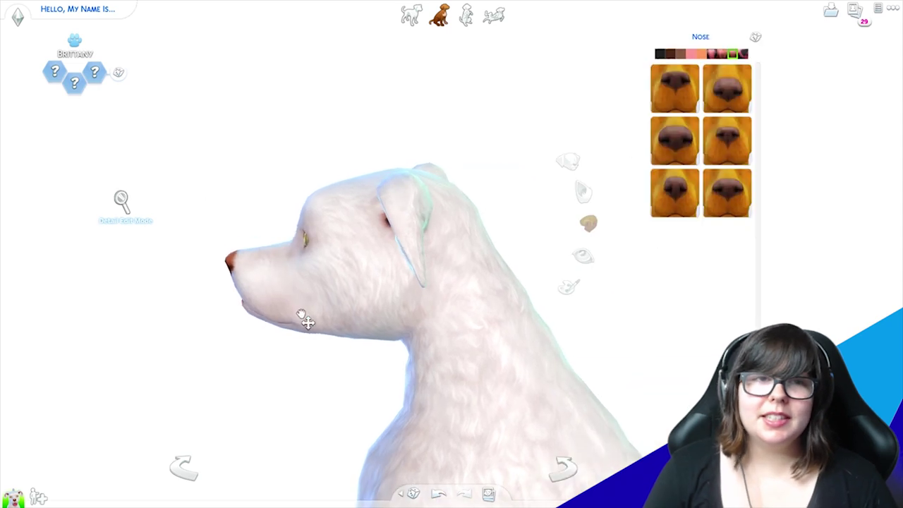
{"action": "left_click", "coordinate": [255, 402]}
{"action": "left_click", "coordinate": [423, 282]}
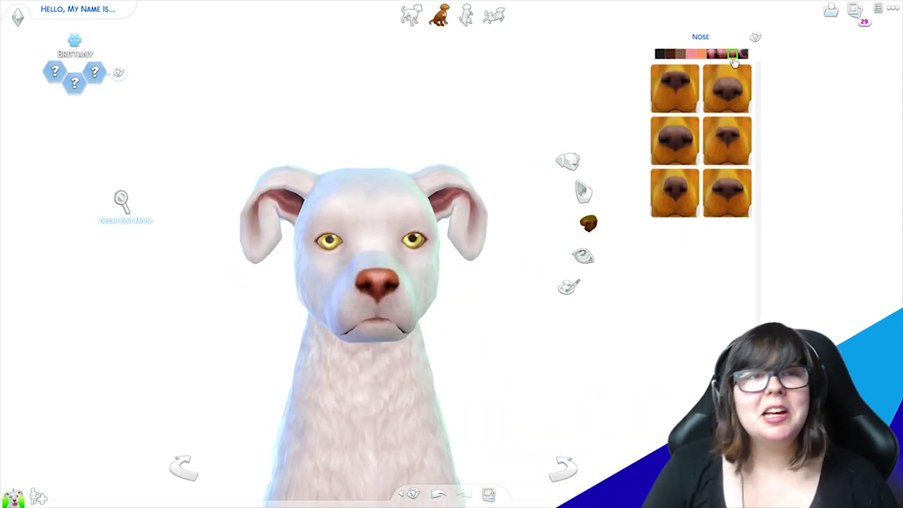
{"action": "left_click_drag", "start_coordinate": [598, 79], "coordinate": [519, 101]}
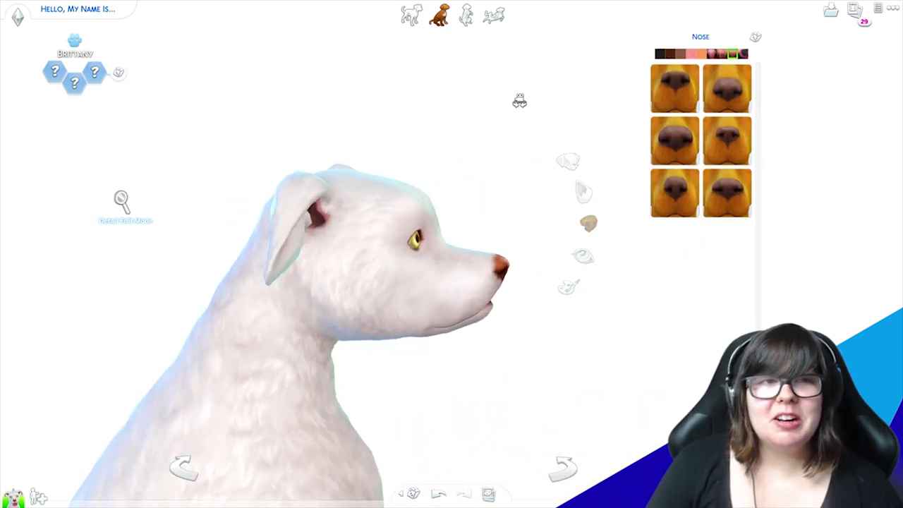
{"action": "left_click", "coordinate": [419, 222]}
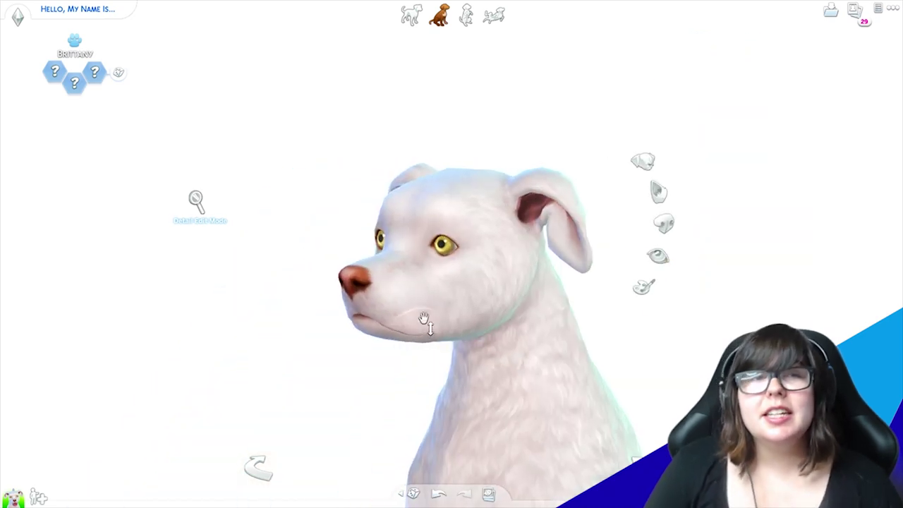
{"action": "left_click", "coordinate": [657, 255]}
{"action": "left_click", "coordinate": [467, 414]}
Compare the body presets and give the dog a lean build.
{"action": "left_click", "coordinate": [566, 162]}
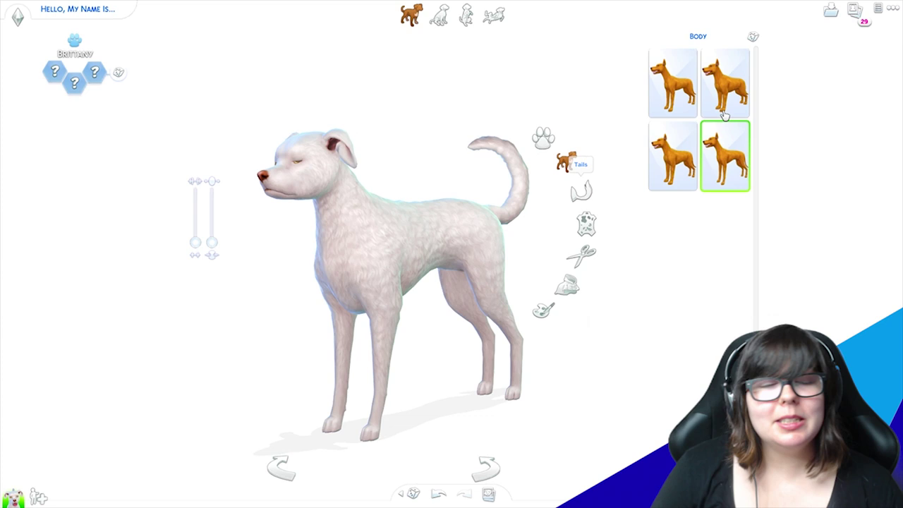
{"action": "left_click", "coordinate": [725, 144]}
{"action": "left_click", "coordinate": [673, 84]}
{"action": "left_click_drag", "start_coordinate": [275, 246], "coordinate": [435, 96]}
Change the dog's fur to the smooth, short-haired style and check the head up close.
{"action": "left_click", "coordinate": [585, 224]}
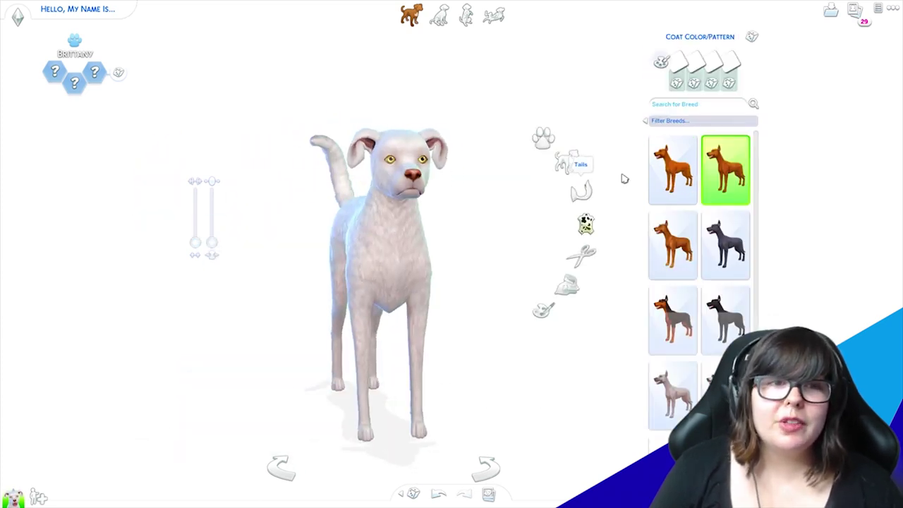
{"action": "left_click", "coordinate": [584, 259]}
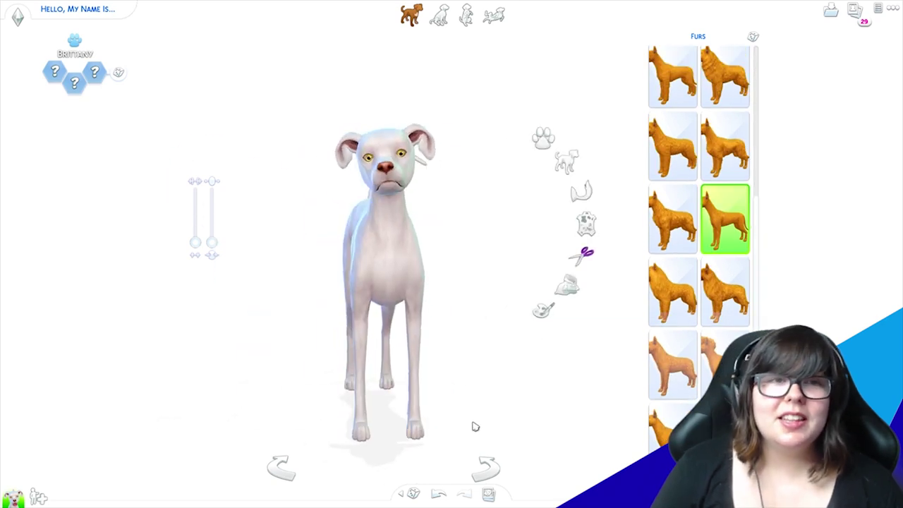
{"action": "left_click", "coordinate": [407, 161]}
{"action": "left_click", "coordinate": [551, 209]}
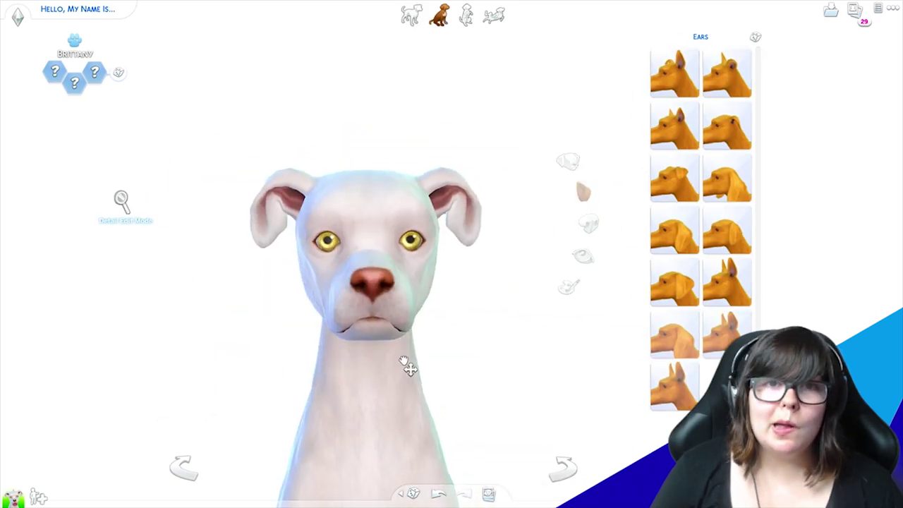
{"action": "left_click_drag", "start_coordinate": [409, 367], "coordinate": [237, 378]}
In Paint Mode, paint light golden-tan patches on the dog's ears and around its eyes with a size 28 soft brush.
{"action": "left_click", "coordinate": [568, 286]}
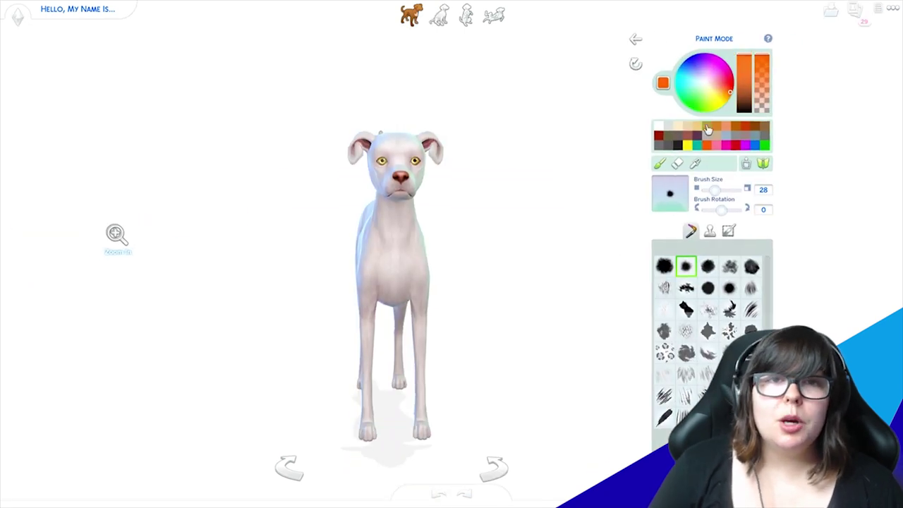
{"action": "left_click", "coordinate": [708, 128]}
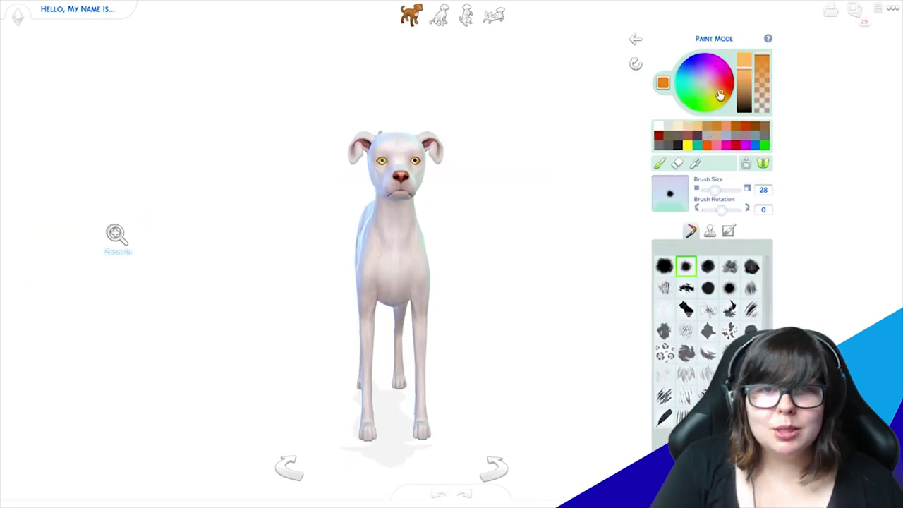
{"action": "scroll", "coordinate": [497, 192], "scroll_direction": "up", "scroll_amount": 2}
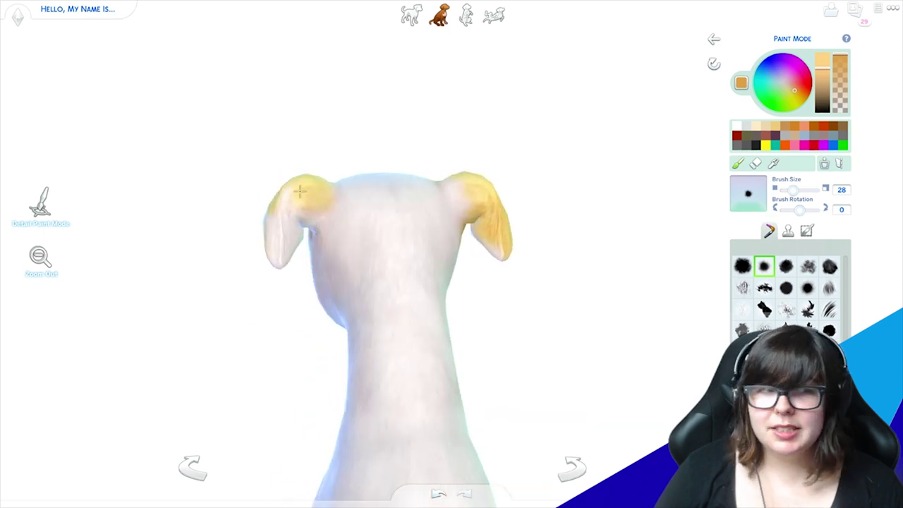
{"action": "left_click_drag", "start_coordinate": [113, 303], "coordinate": [233, 306]}
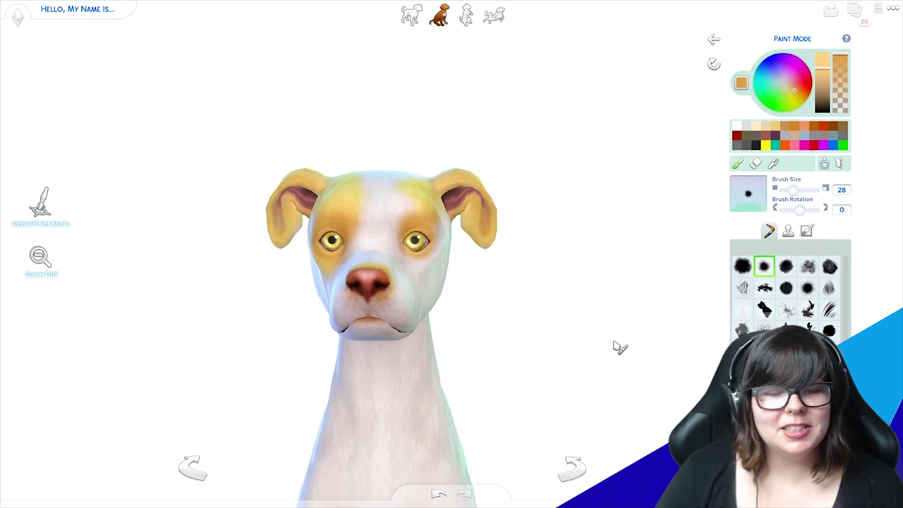
{"action": "left_click_drag", "start_coordinate": [502, 169], "coordinate": [505, 169]}
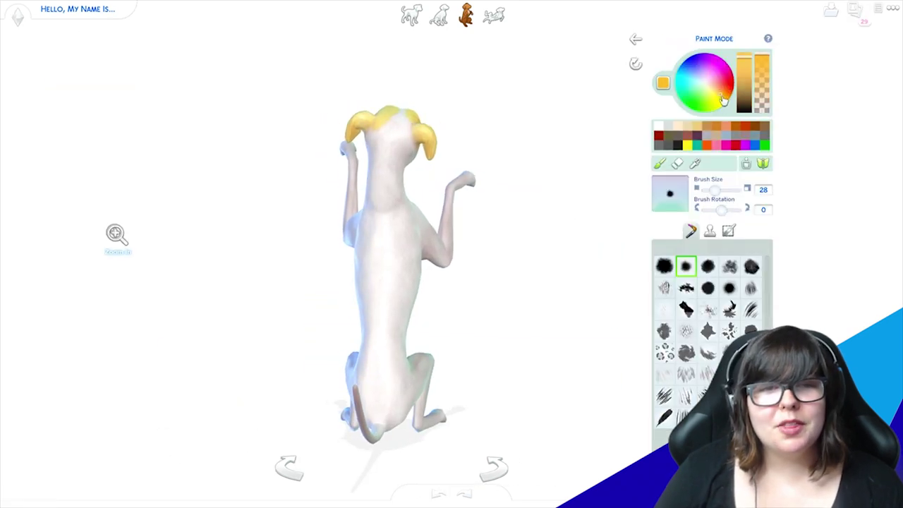
Repaint the ear and eye patches in a deeper brownish orange, and set a darker brown with brush size 14.
{"action": "left_click", "coordinate": [751, 76]}
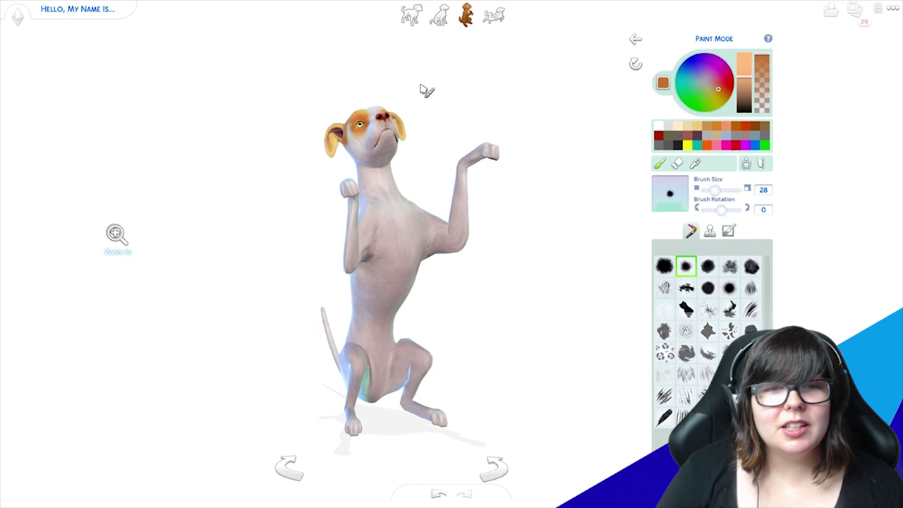
{"action": "left_click", "coordinate": [441, 15]}
{"action": "scroll", "coordinate": [304, 209], "scroll_direction": "up", "scroll_amount": 3}
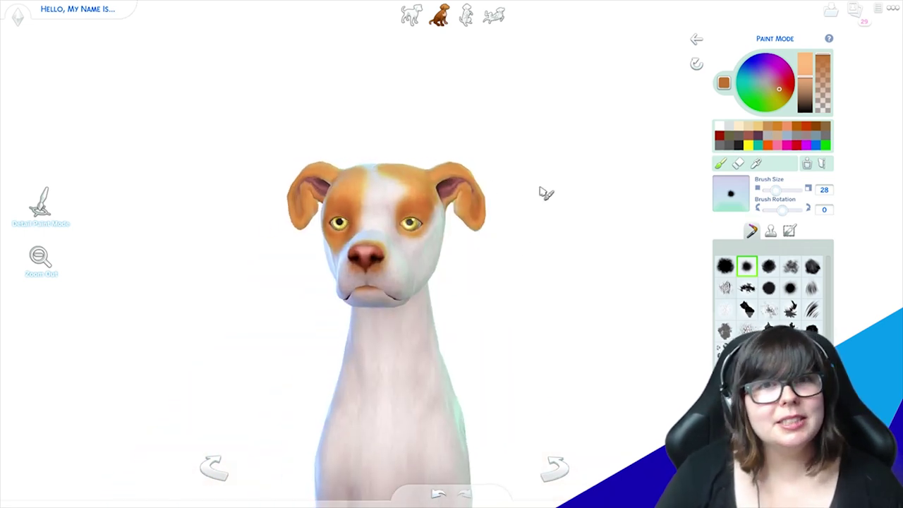
{"action": "left_click_drag", "start_coordinate": [776, 189], "coordinate": [773, 190]}
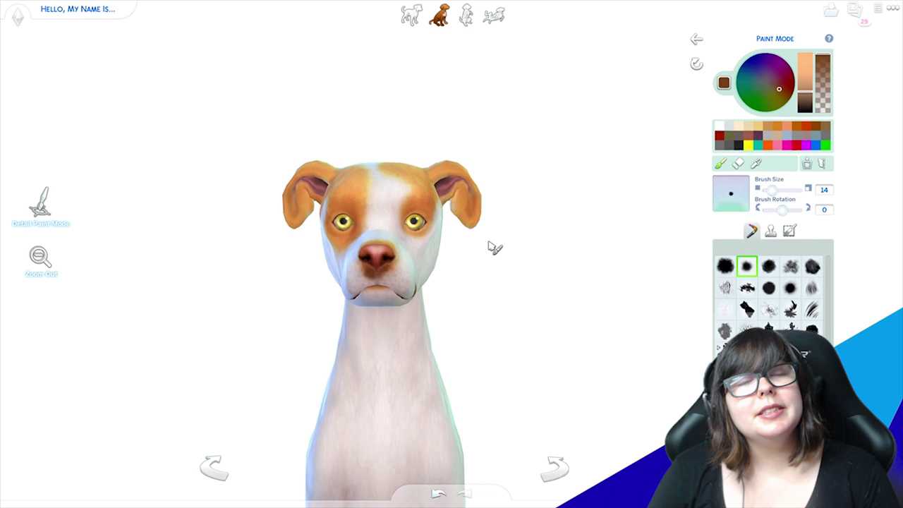
Sample the orange from the dog's head and paint patches on its back and rump with brush size 57.
{"action": "left_click", "coordinate": [466, 14]}
{"action": "scroll", "coordinate": [548, 195], "scroll_direction": "down", "scroll_amount": 3}
{"action": "left_click", "coordinate": [695, 163]}
{"action": "left_click", "coordinate": [396, 122]}
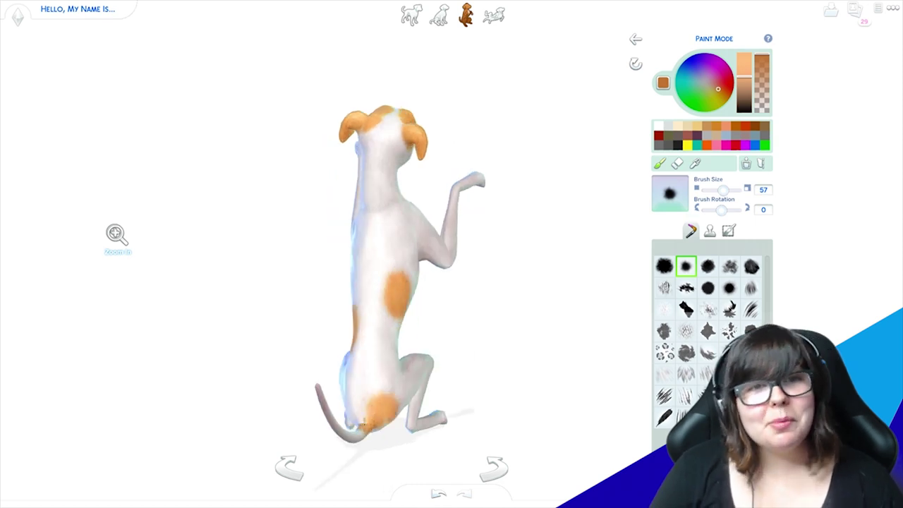
{"action": "left_click_drag", "start_coordinate": [369, 436], "coordinate": [401, 423]}
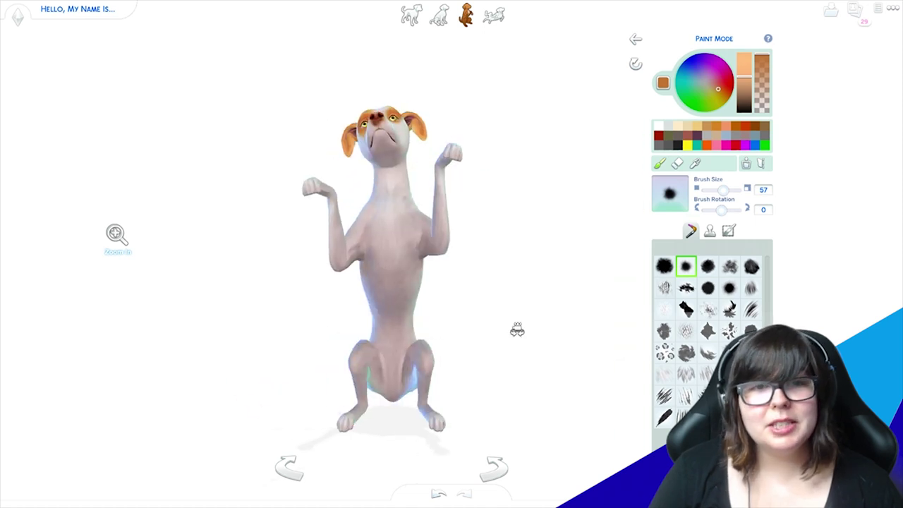
Return to Paint Mode, sample the orange from the dog's head marking and darken it slightly.
{"action": "left_click", "coordinate": [636, 40]}
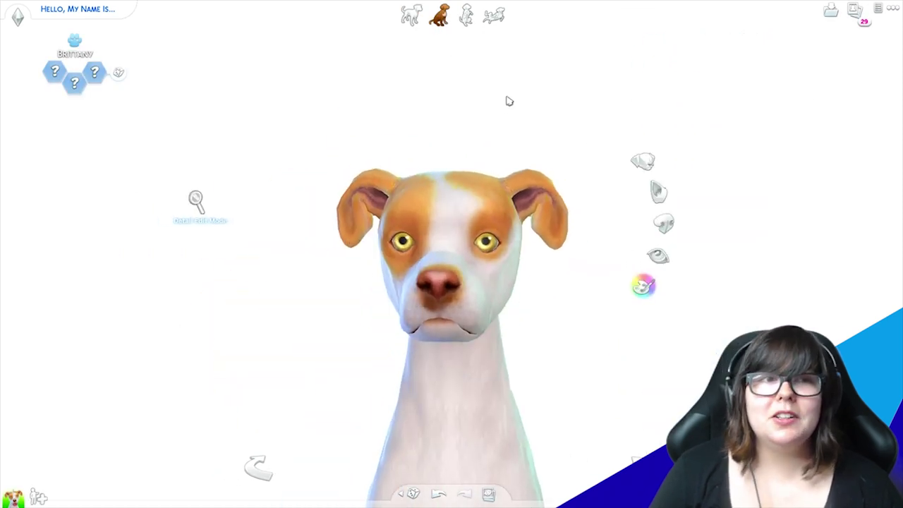
{"action": "scroll", "coordinate": [430, 224], "scroll_direction": "down", "scroll_amount": 2}
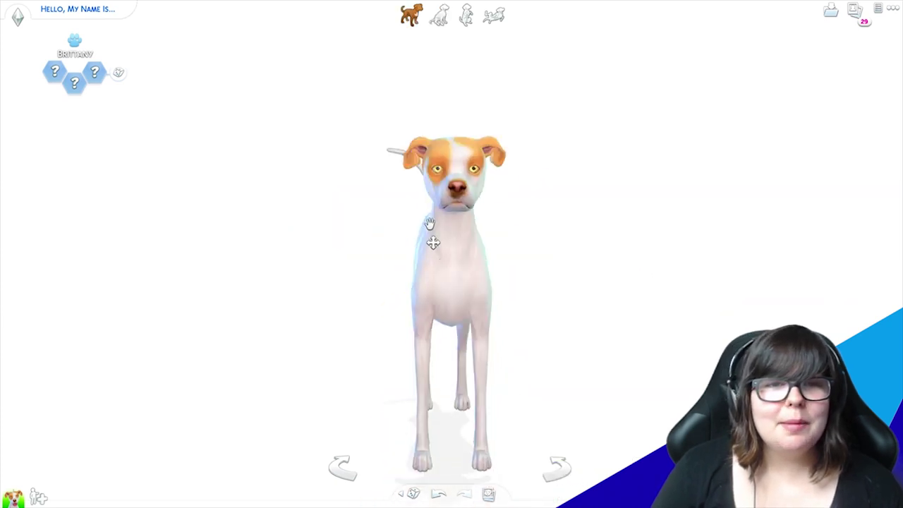
{"action": "left_click", "coordinate": [430, 224]}
{"action": "left_click", "coordinate": [641, 284]}
{"action": "left_click", "coordinate": [698, 167]}
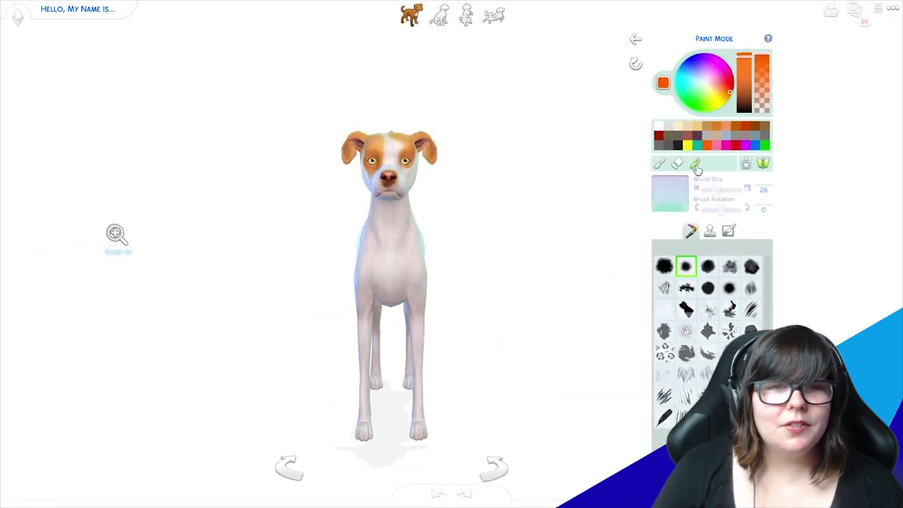
{"action": "left_click", "coordinate": [416, 151]}
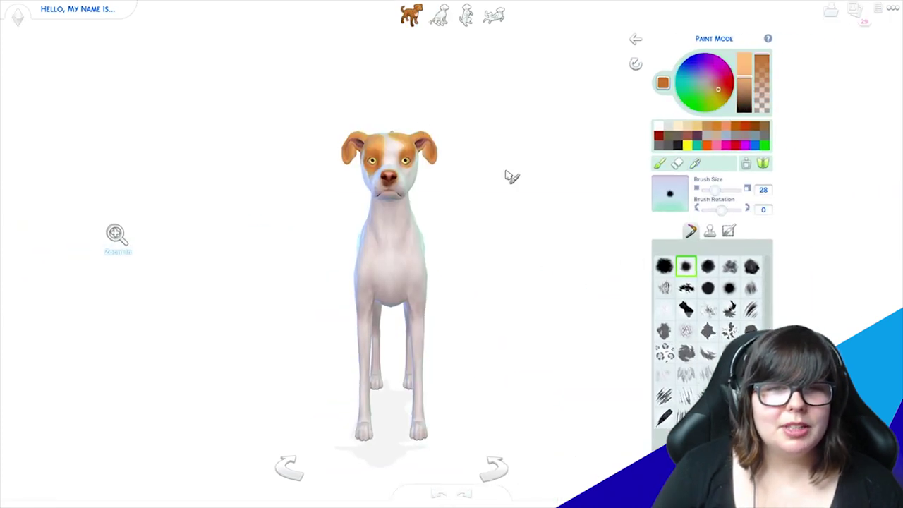
{"action": "left_click_drag", "start_coordinate": [760, 76], "coordinate": [761, 86]}
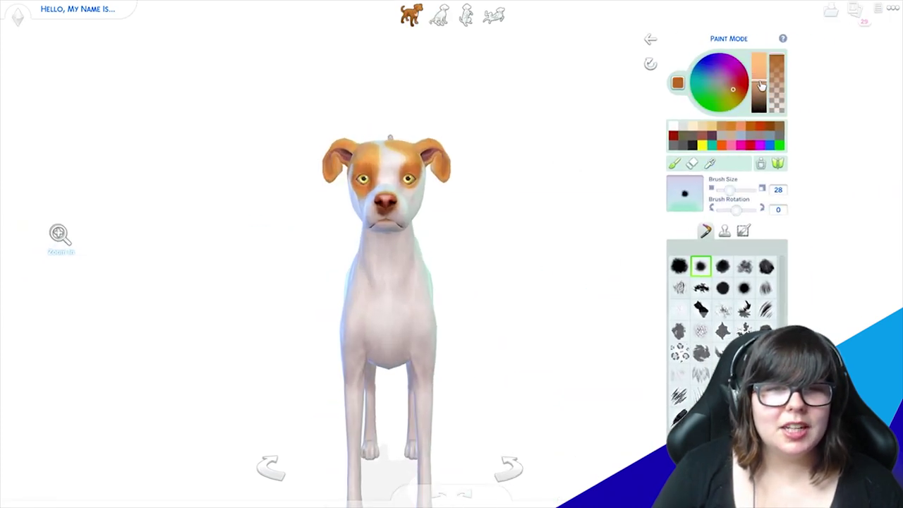
Touch up the patches on the dog's head, ears and back in the darker orange with brush size 28.
{"action": "left_click", "coordinate": [423, 177]}
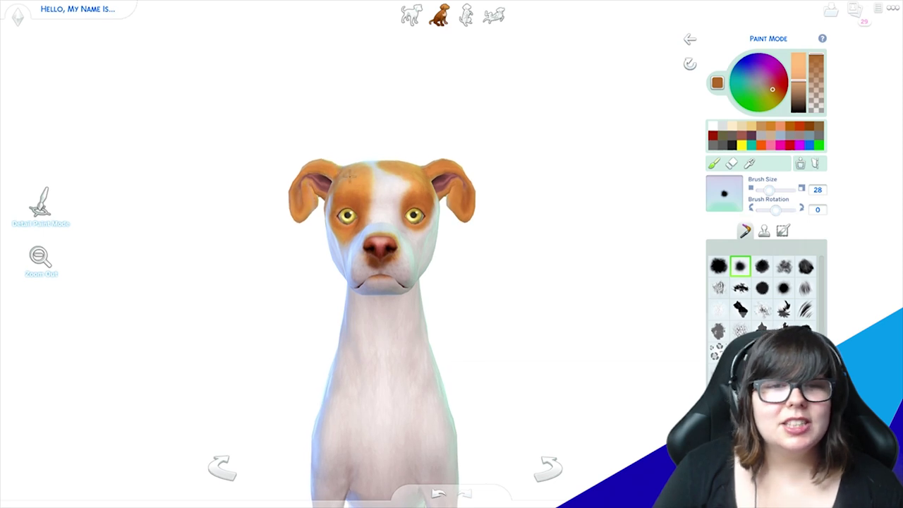
{"action": "left_click_drag", "start_coordinate": [229, 204], "coordinate": [416, 184]}
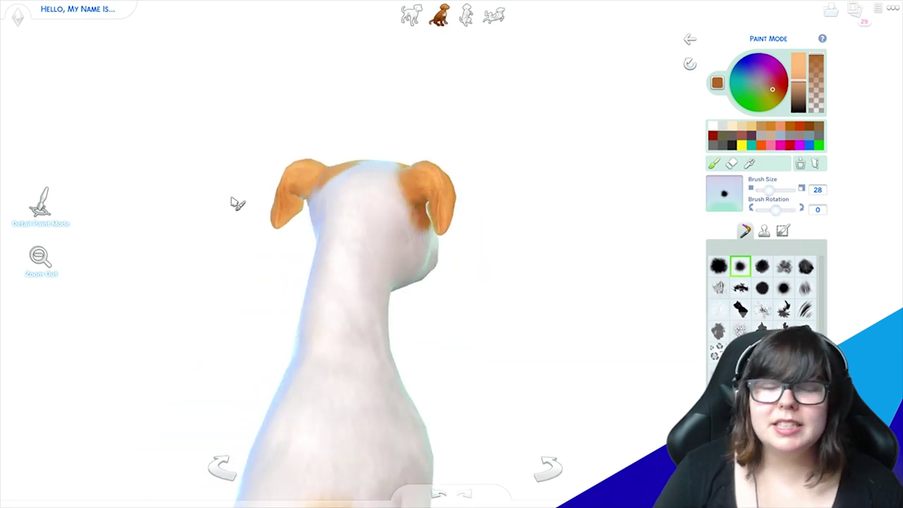
{"action": "left_click_drag", "start_coordinate": [236, 204], "coordinate": [364, 161]}
{"action": "left_click", "coordinate": [41, 259]}
{"action": "left_click", "coordinate": [444, 20]}
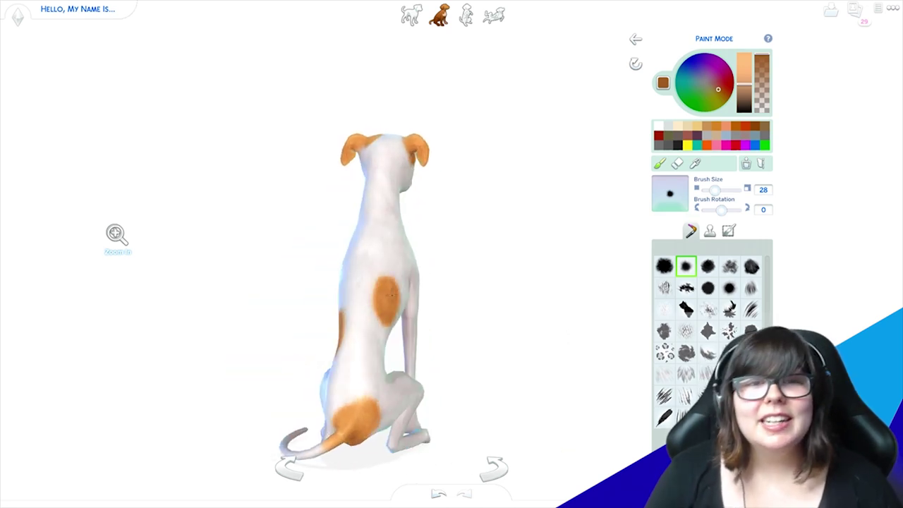
{"action": "left_click", "coordinate": [411, 15]}
{"action": "left_click", "coordinate": [636, 40]}
Put the collar with the bone-shaped tag on the dog, in black.
{"action": "left_click", "coordinate": [640, 284]}
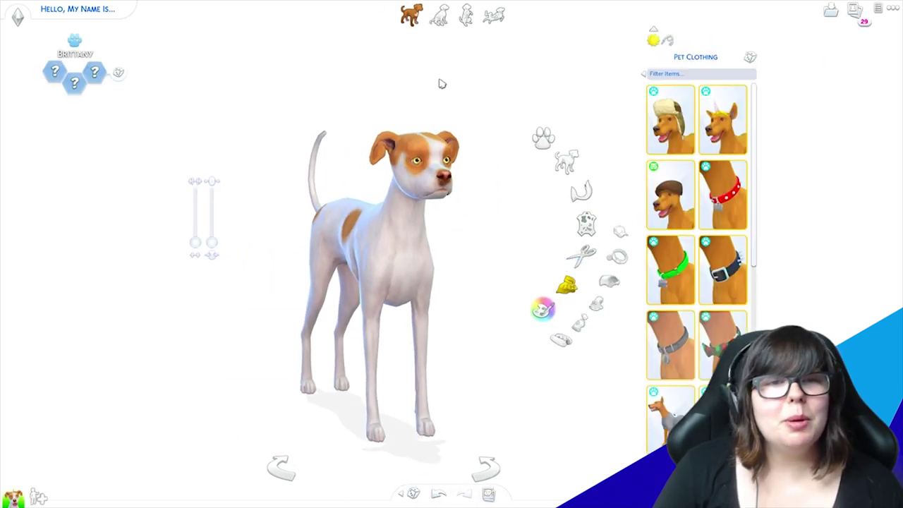
{"action": "scroll", "coordinate": [721, 343], "scroll_direction": "down", "scroll_amount": 1}
{"action": "mouse_move", "coordinate": [678, 244]}
{"action": "left_click", "coordinate": [663, 270]}
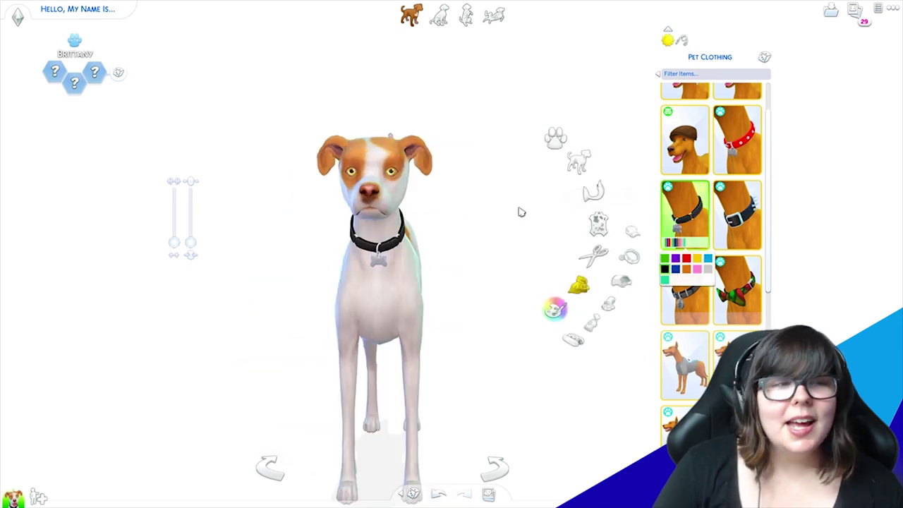
Try the horn headpiece and the black astronaut suit on the dog, removing each one again.
{"action": "scroll", "coordinate": [751, 137], "scroll_direction": "up", "scroll_amount": 1}
{"action": "left_click", "coordinate": [754, 137]}
{"action": "left_click", "coordinate": [754, 136]}
{"action": "scroll", "coordinate": [741, 210], "scroll_direction": "down", "scroll_amount": 5}
{"action": "left_click", "coordinate": [742, 210]}
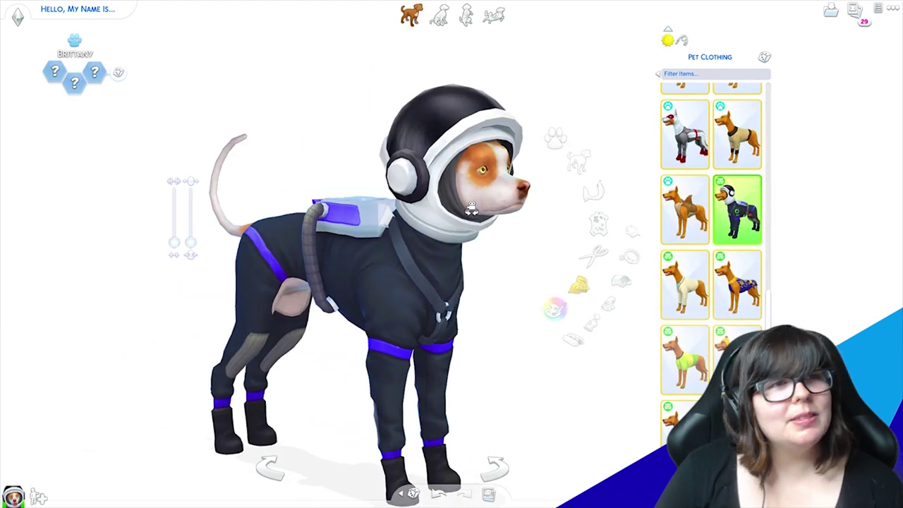
{"action": "left_click", "coordinate": [739, 212]}
Try the masked superhero costume and the shark-fin outfit on the dog, taking each one off again.
{"action": "left_click", "coordinate": [684, 134]}
{"action": "left_click_drag", "start_coordinate": [261, 125], "coordinate": [257, 169]}
{"action": "left_click", "coordinate": [684, 134]}
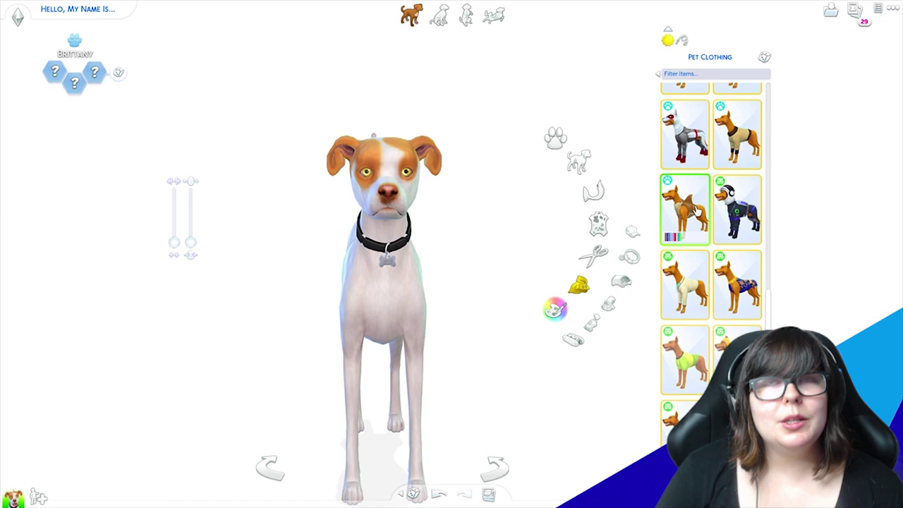
{"action": "left_click", "coordinate": [684, 210]}
{"action": "left_click_drag", "start_coordinate": [282, 120], "coordinate": [459, 138]}
{"action": "left_click", "coordinate": [687, 206]}
Examine the dog's head, nose and collar close up from the side and the front.
{"action": "left_click", "coordinate": [458, 139]}
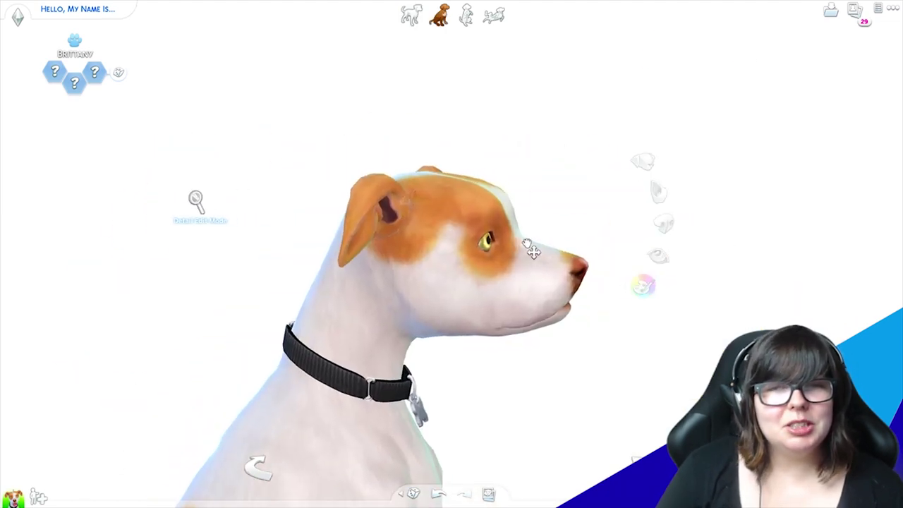
{"action": "left_click", "coordinate": [526, 245]}
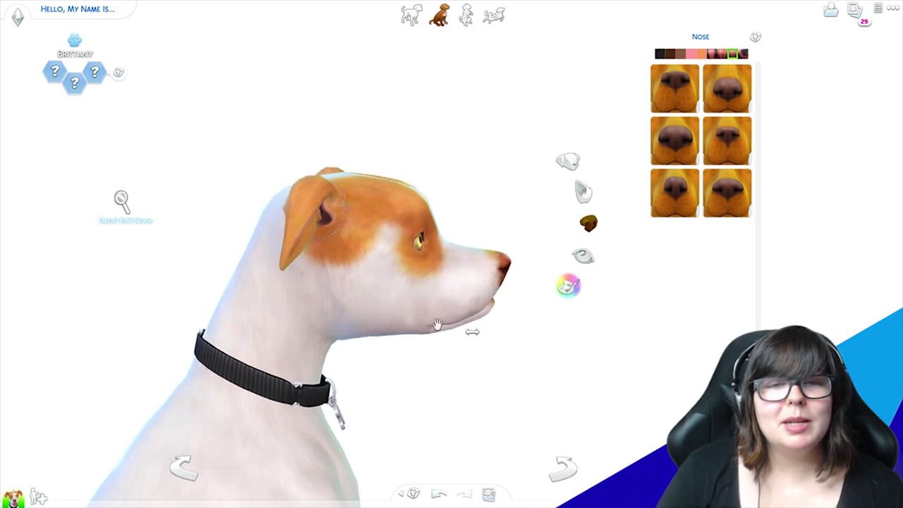
{"action": "left_click_drag", "start_coordinate": [494, 200], "coordinate": [493, 199]}
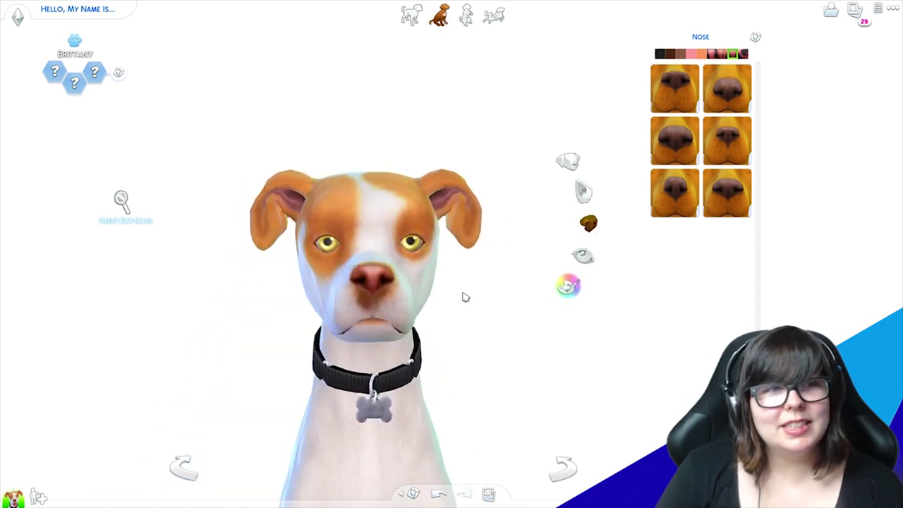
{"action": "left_click", "coordinate": [427, 290]}
{"action": "left_click_drag", "start_coordinate": [537, 388], "coordinate": [536, 389]}
Name the dog Rudy, fill in its last name, and set the breed name to "Hound Mix?".
{"action": "left_click", "coordinate": [69, 12]}
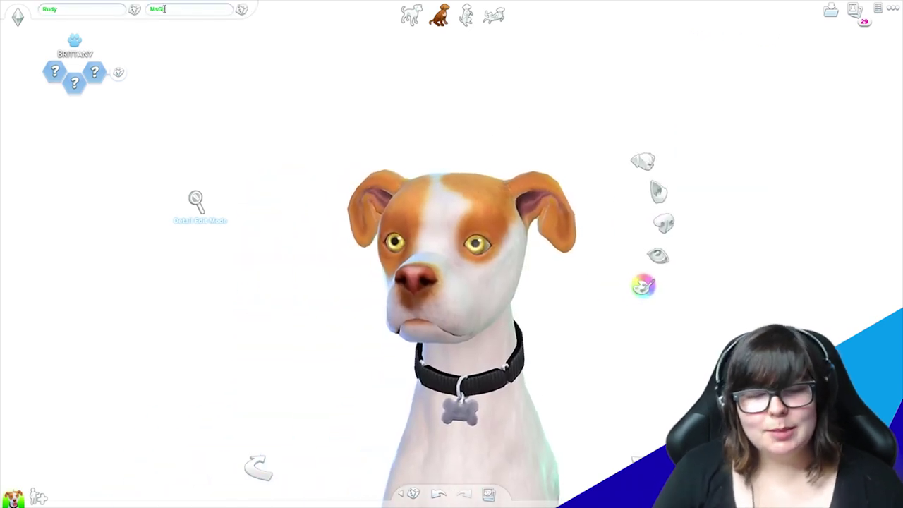
{"action": "key", "text": "Return"}
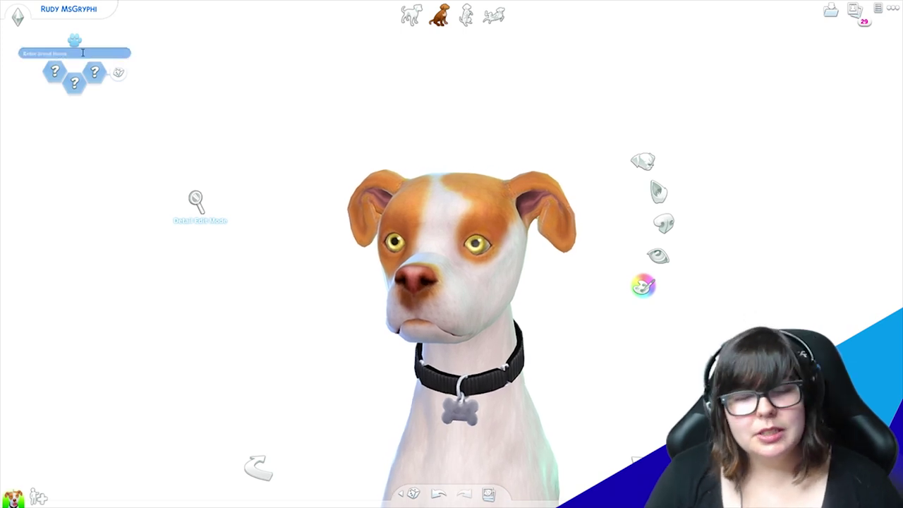
Give the dog the traits Jumpy, Friendly and Troublemaker.
{"action": "left_click", "coordinate": [56, 71]}
{"action": "left_click", "coordinate": [30, 276]}
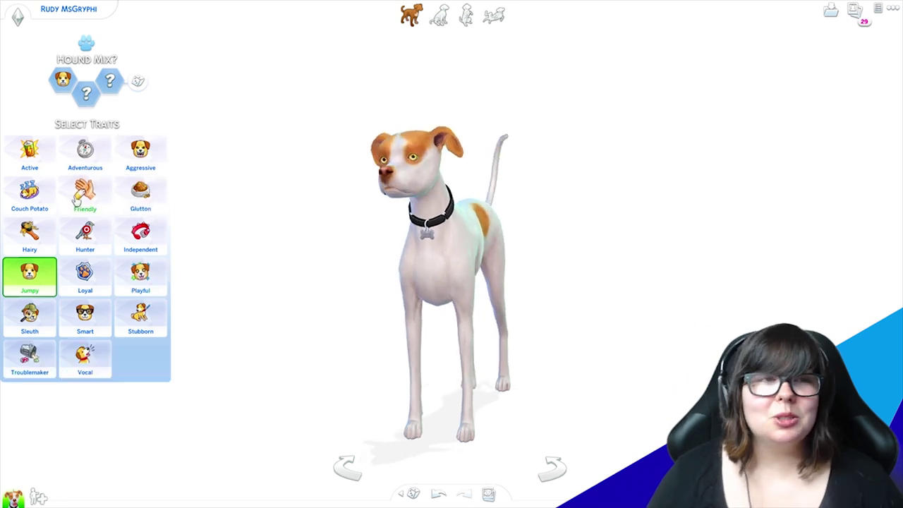
{"action": "left_click", "coordinate": [99, 197]}
{"action": "left_click", "coordinate": [32, 359]}
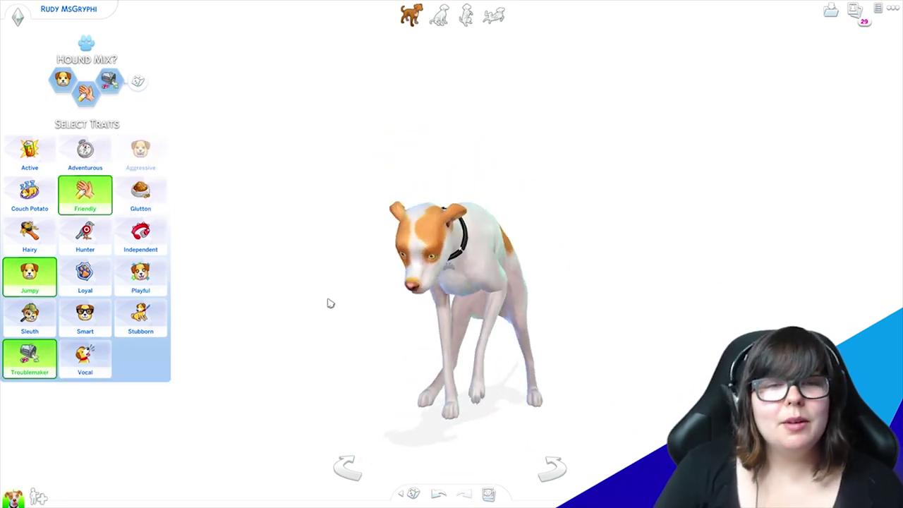
{"action": "left_click_drag", "start_coordinate": [458, 252], "coordinate": [548, 280]}
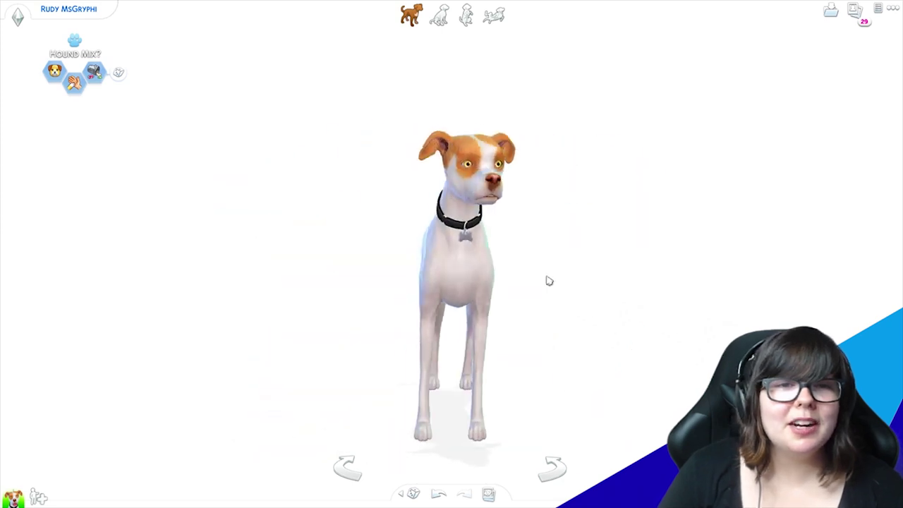
In Paint Mode, touch up the edge of the dog's head markings in near-white with brush size 16.
{"action": "left_click", "coordinate": [490, 173]}
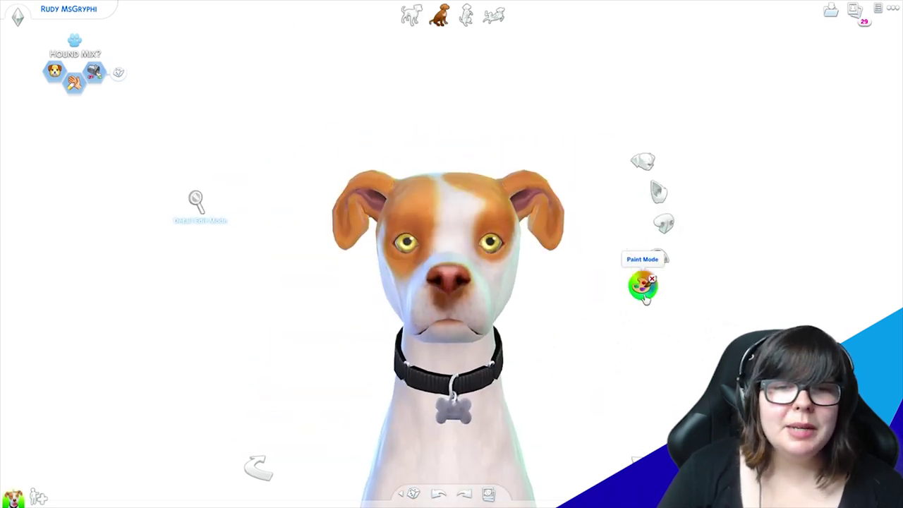
{"action": "left_click", "coordinate": [642, 284]}
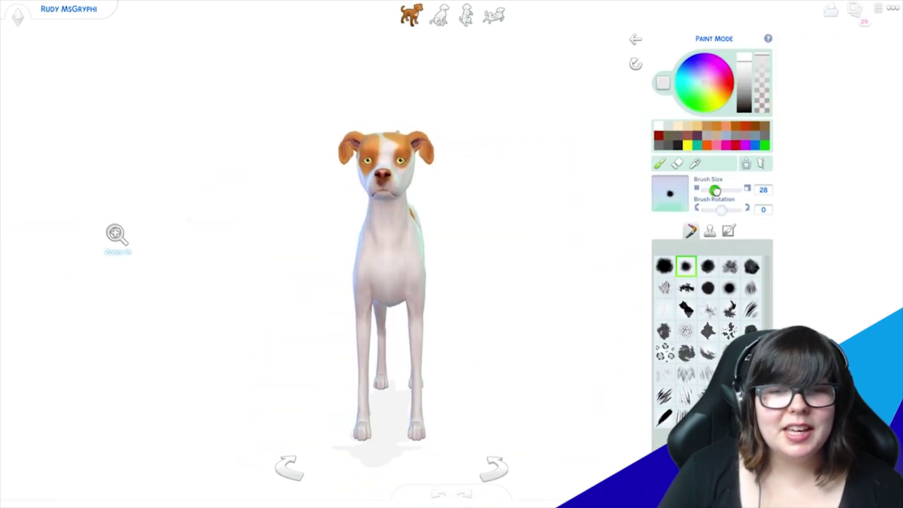
{"action": "left_click_drag", "start_coordinate": [716, 190], "coordinate": [712, 190]}
{"action": "scroll", "coordinate": [441, 137], "scroll_direction": "up", "scroll_amount": 3}
{"action": "left_click_drag", "start_coordinate": [442, 137], "coordinate": [435, 120]}
{"action": "left_click", "coordinate": [466, 15]}
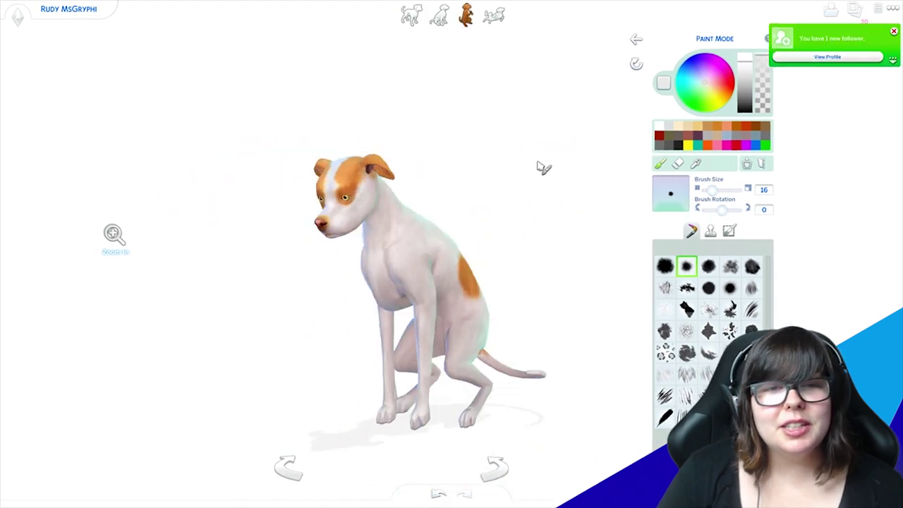
{"action": "left_click", "coordinate": [636, 38]}
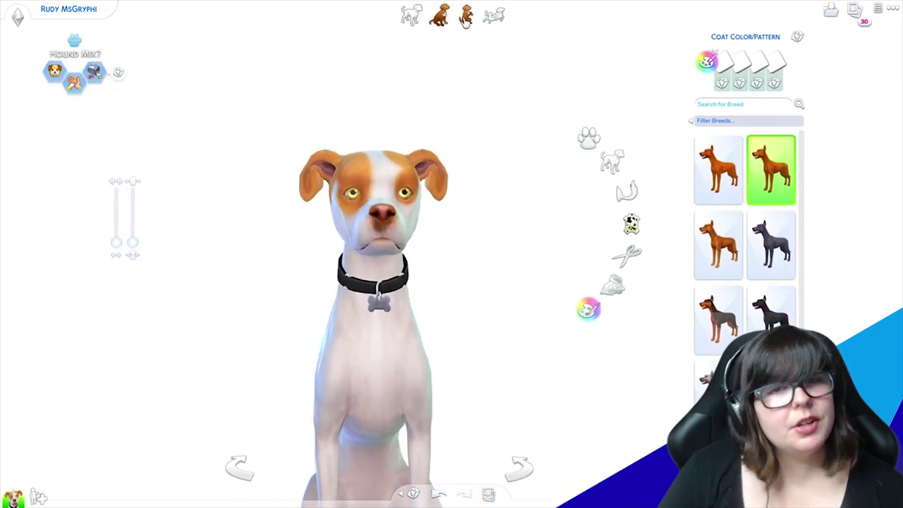
With the dog sitting up, touch up the brownish-orange patches on the back of its head with brush size 10.
{"action": "left_click", "coordinate": [465, 15]}
{"action": "left_click", "coordinate": [706, 62]}
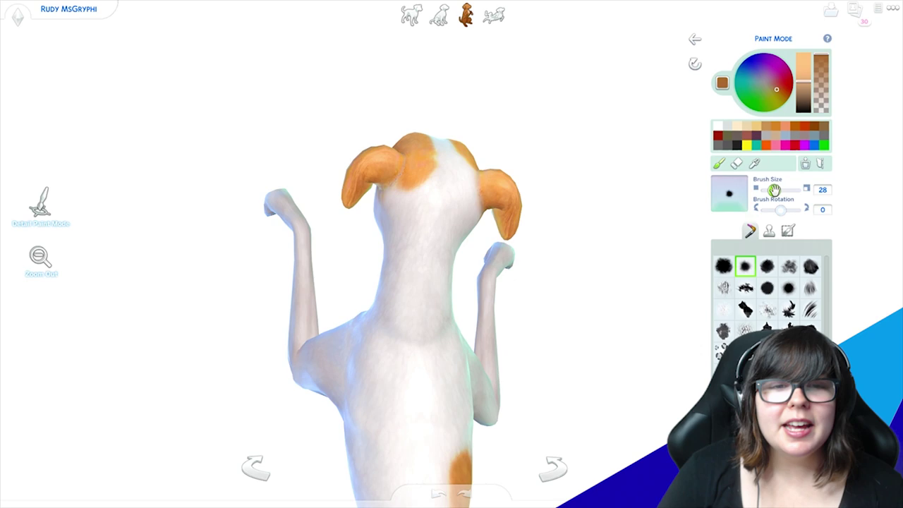
{"action": "left_click_drag", "start_coordinate": [774, 191], "coordinate": [768, 191]}
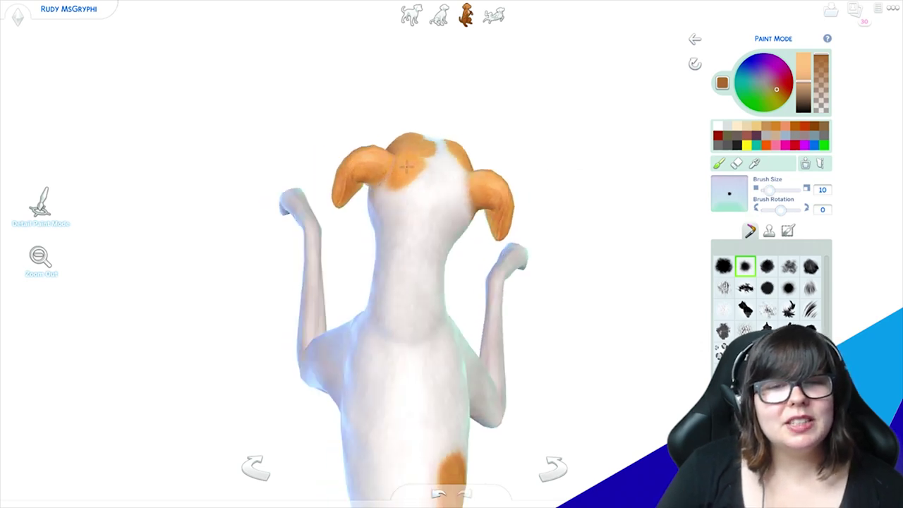
Examine the painted markings on the dog's back, rump and front in different poses.
{"action": "left_click", "coordinate": [411, 15]}
{"action": "left_click", "coordinate": [439, 15]}
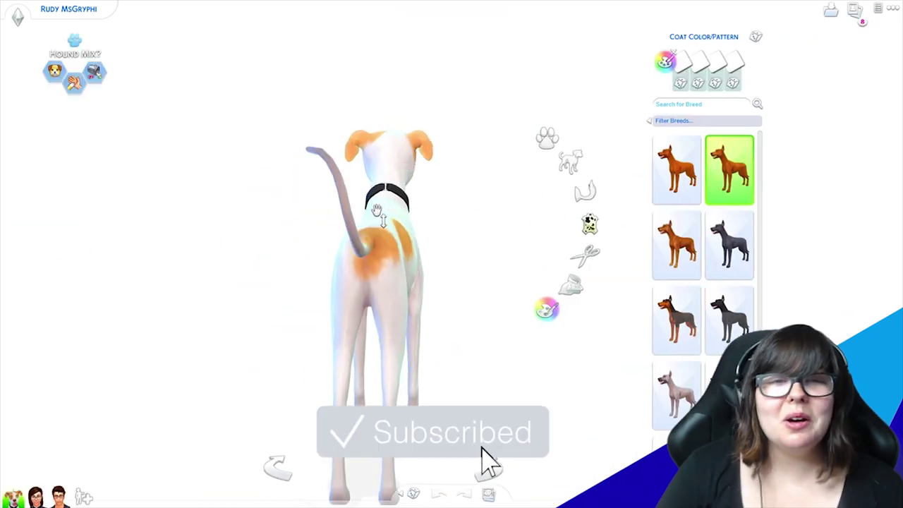
{"action": "left_click", "coordinate": [547, 309]}
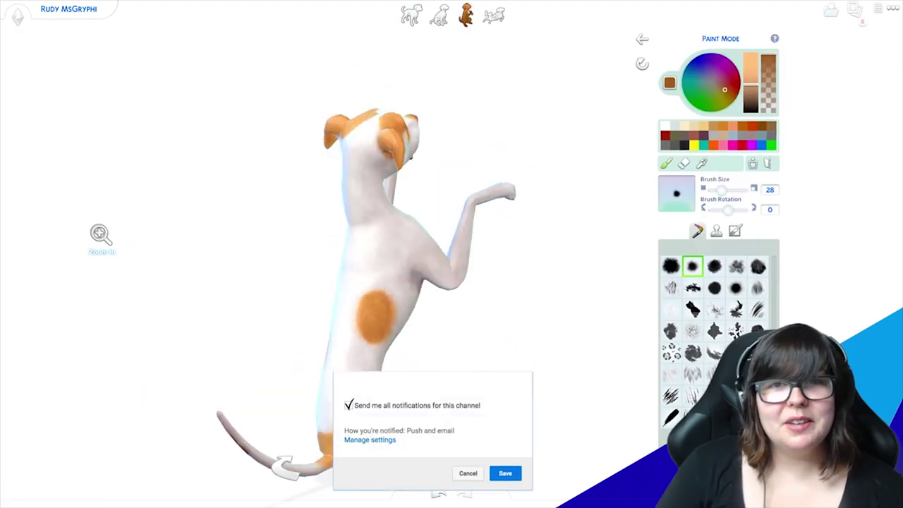
{"action": "left_click_drag", "start_coordinate": [585, 360], "coordinate": [522, 360]}
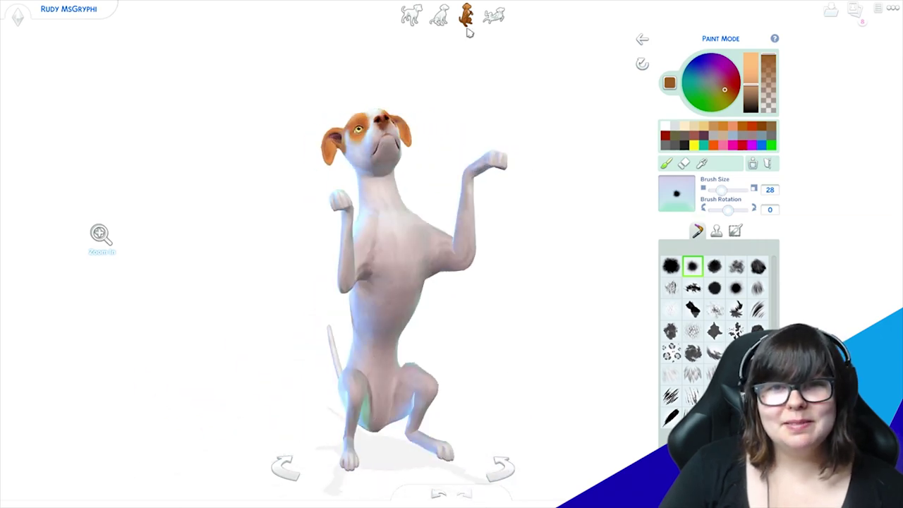